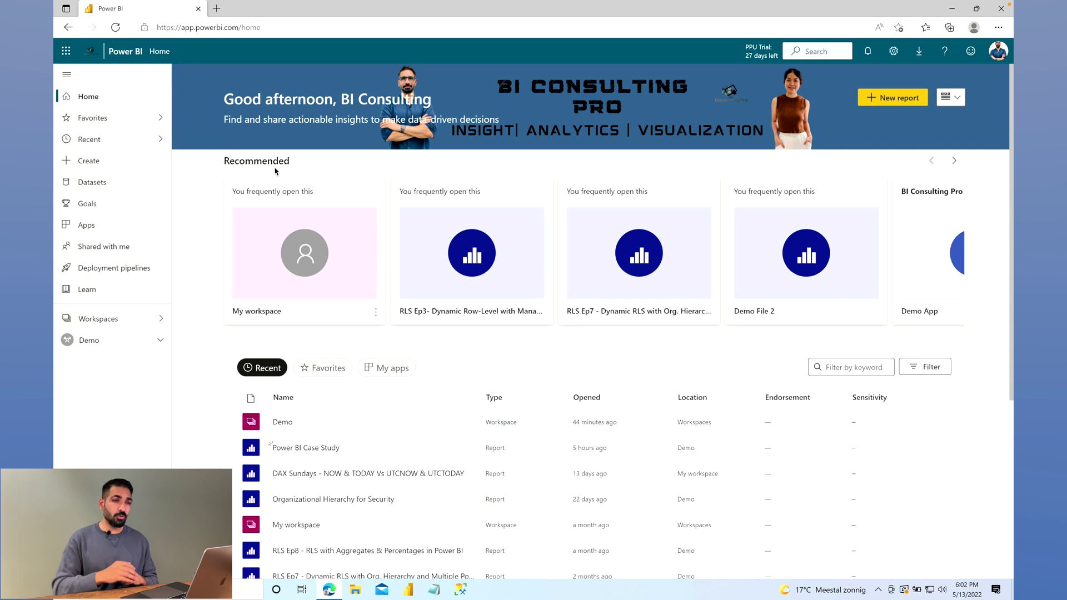
From the Power BI Home page, open the Settings gear menu
click(894, 52)
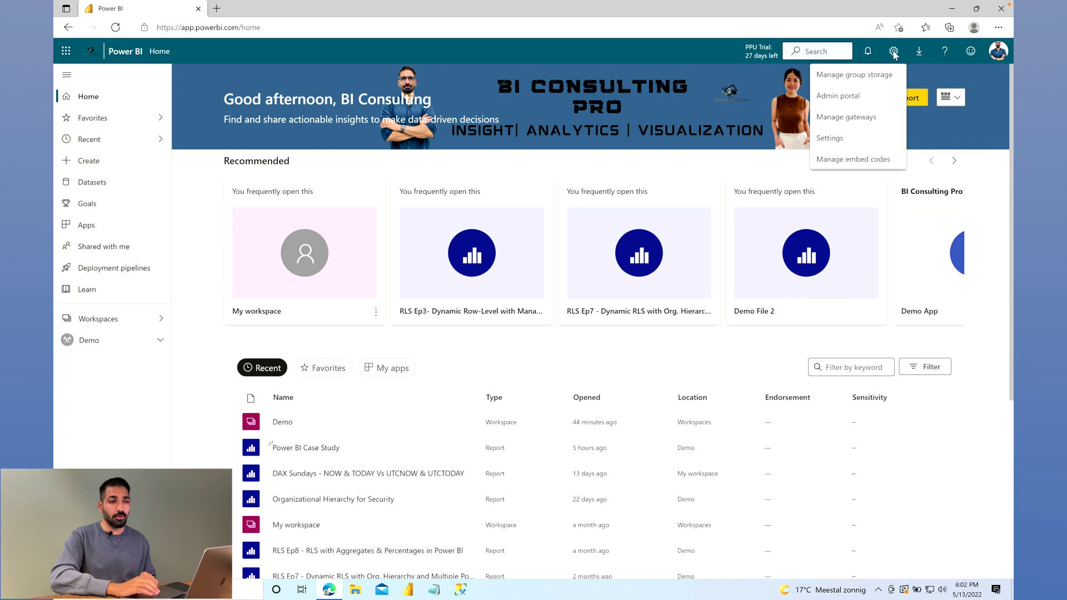
Choose Manage gateways to list the three on-premises data gateways
click(881, 123)
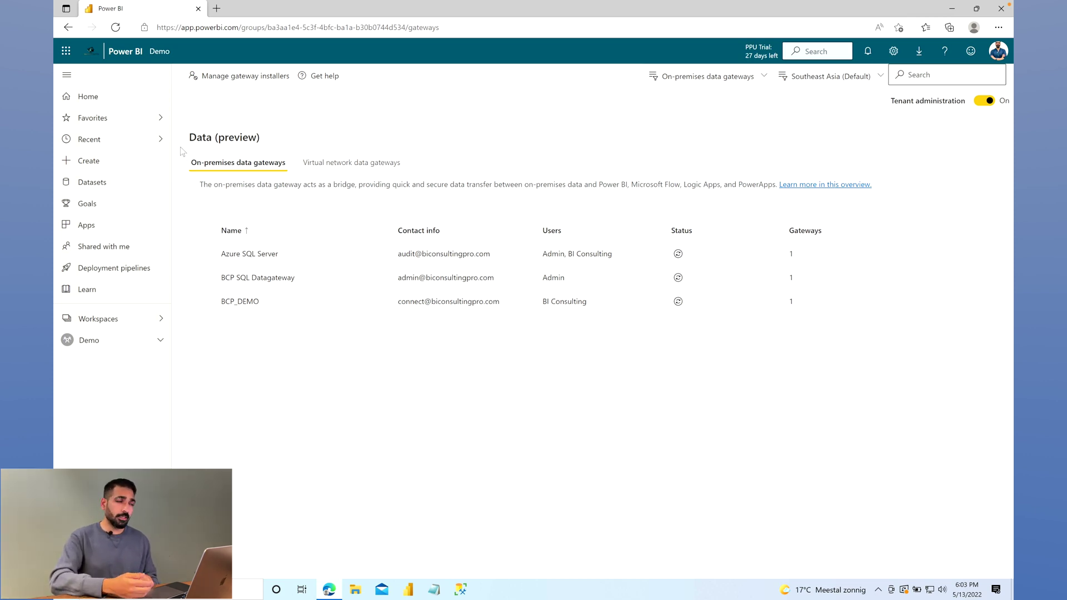
drag(187, 140, 290, 138)
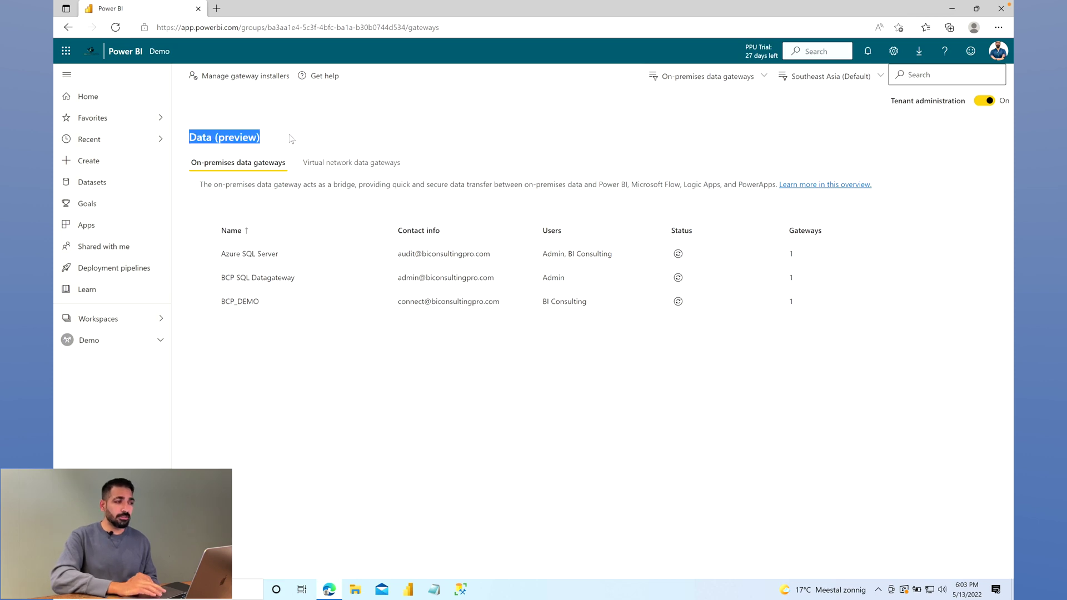
click(291, 138)
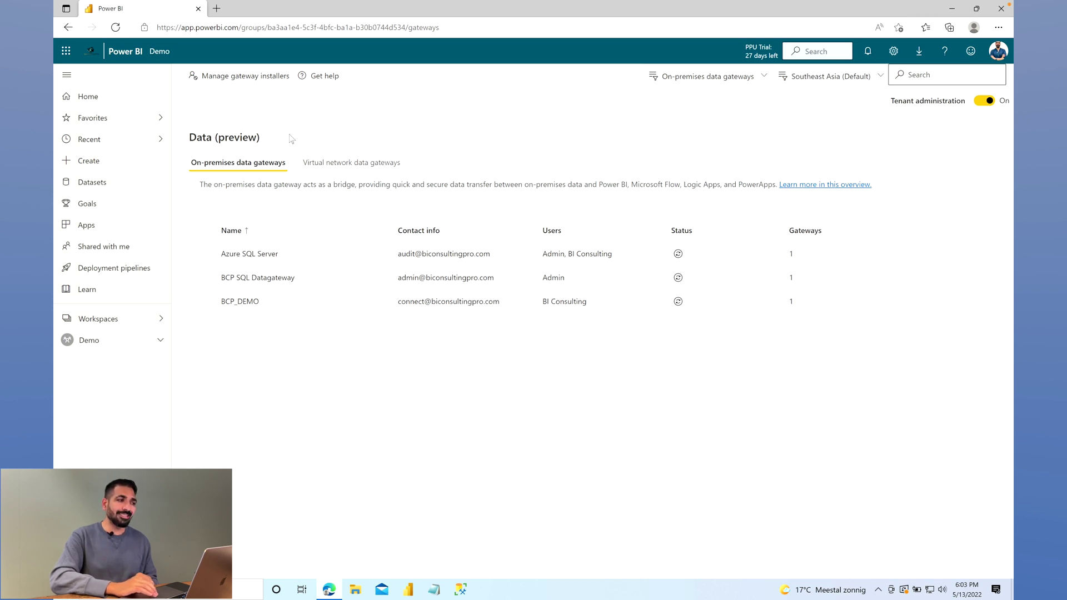
click(329, 163)
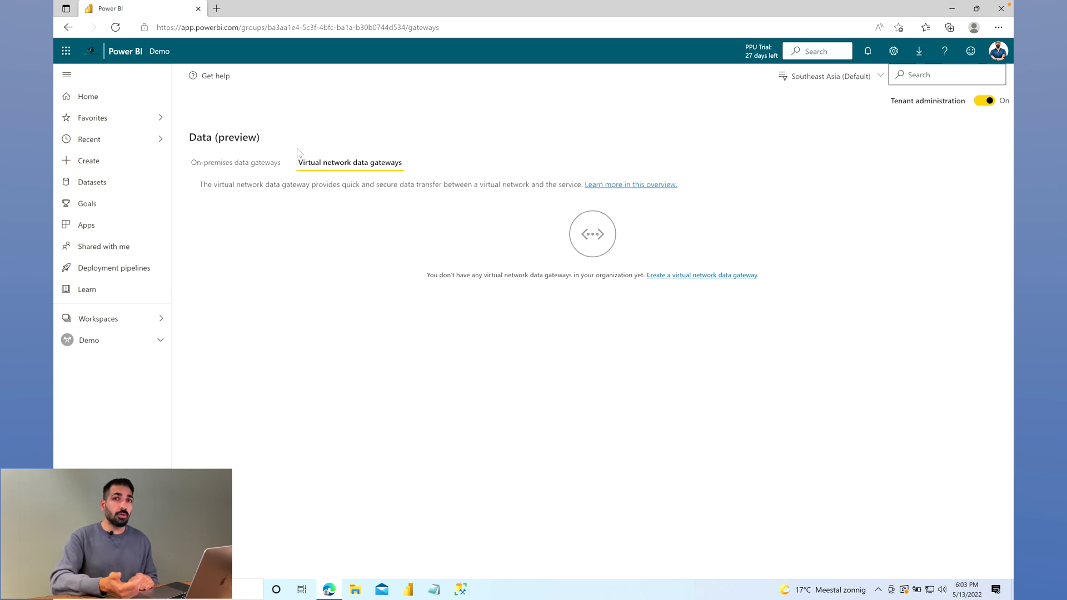
click(269, 165)
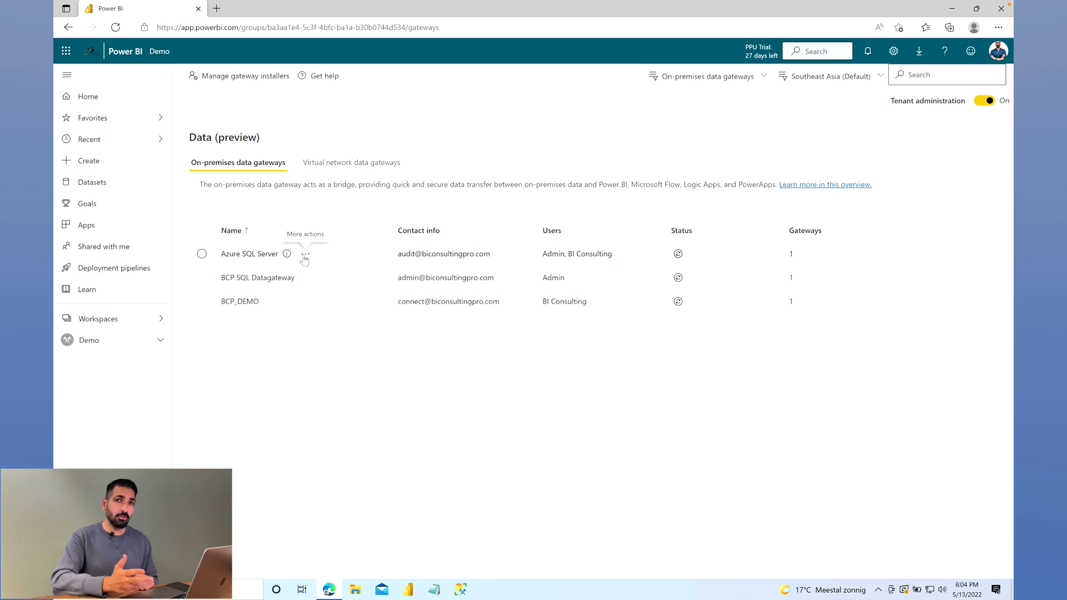
Open Manage users for the Azure SQL Server gateway, showing its two admin accounts
click(305, 256)
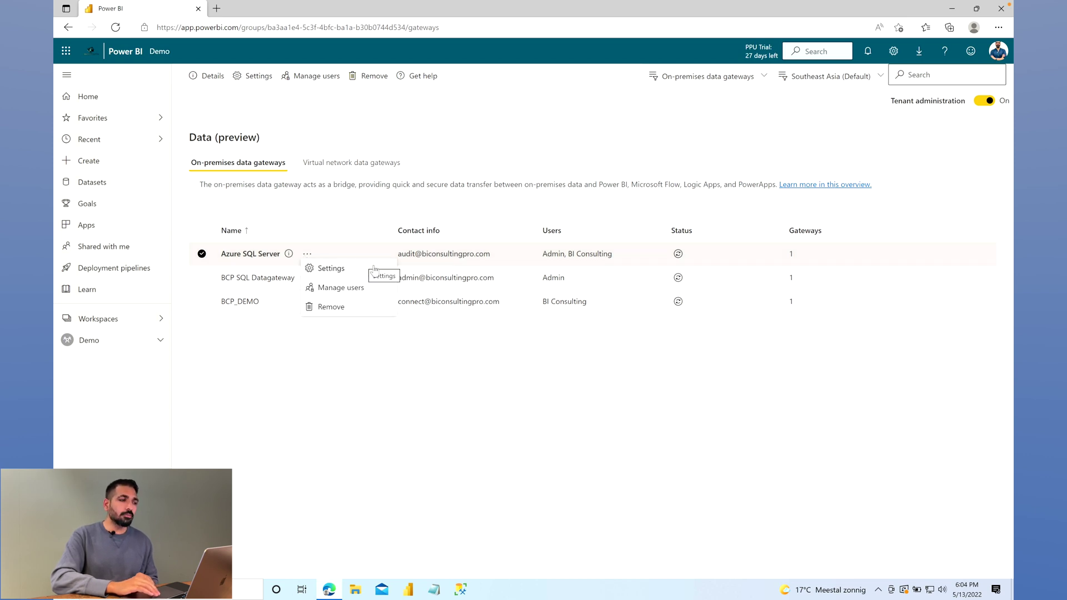
click(367, 288)
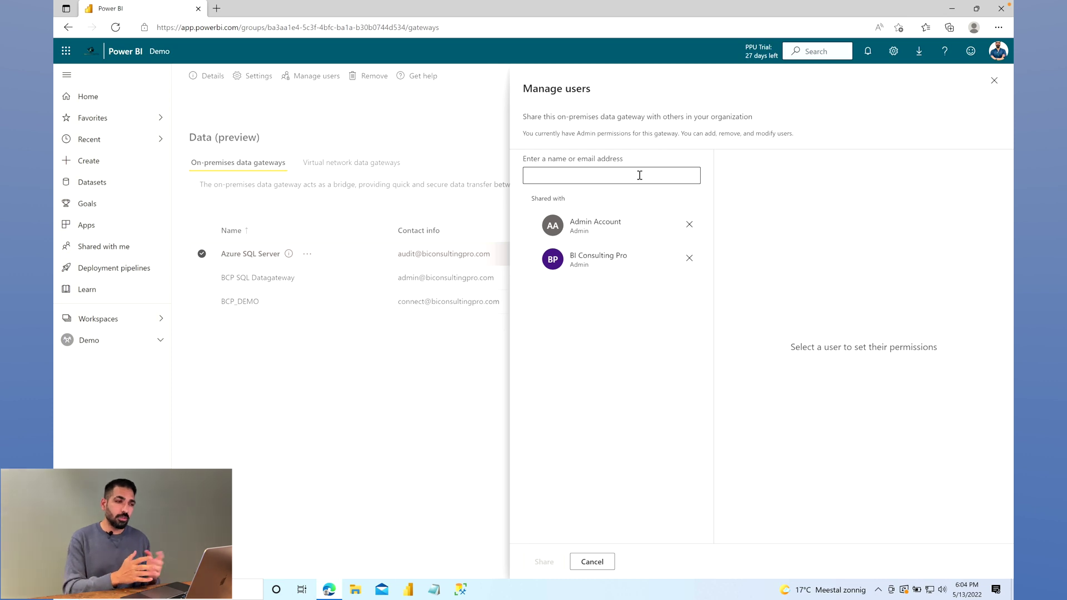
Add a user's e-mail as a Connection Creator on Azure SQL Server, then cancel without sharing
click(640, 175)
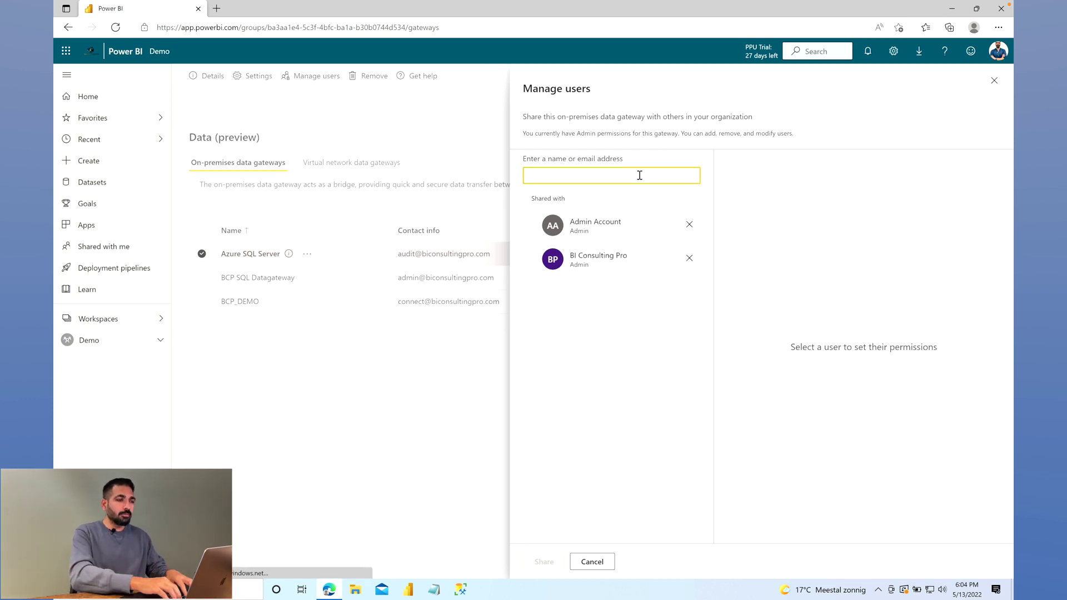
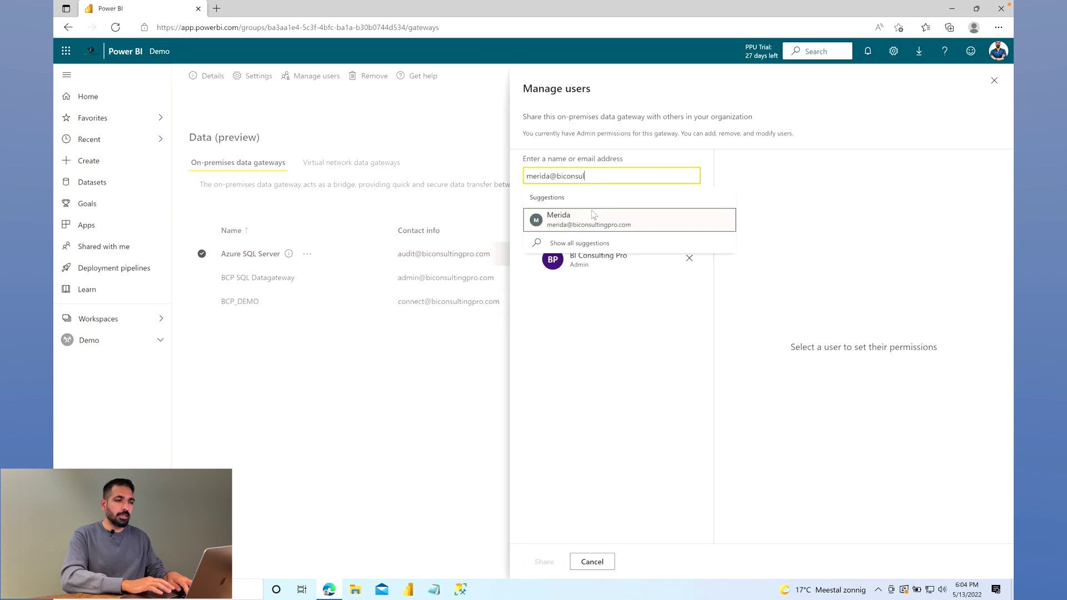
click(585, 220)
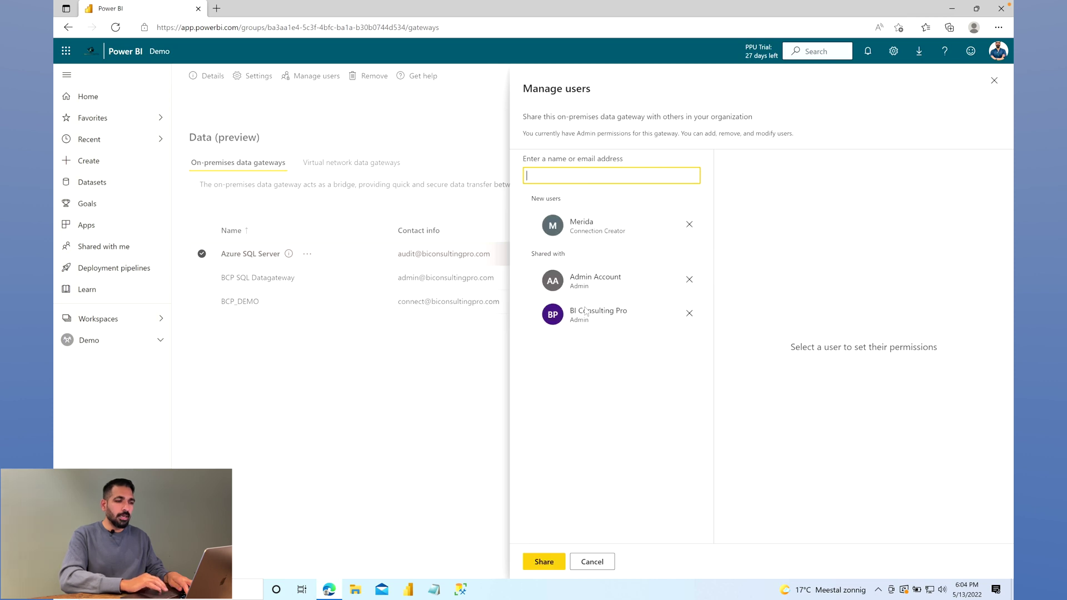
click(524, 224)
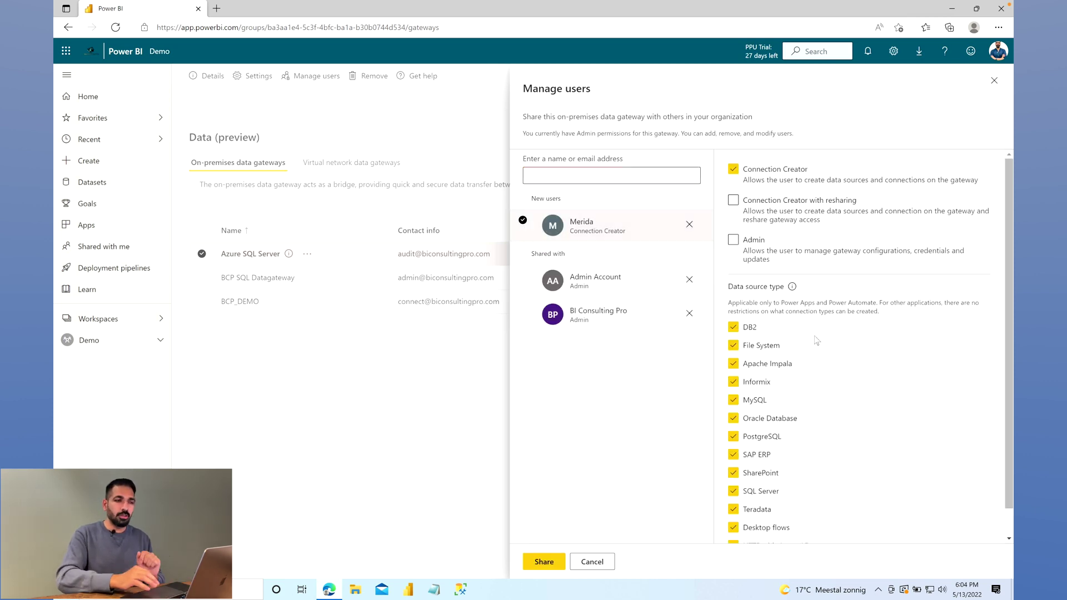
scroll(832, 402, down, 1)
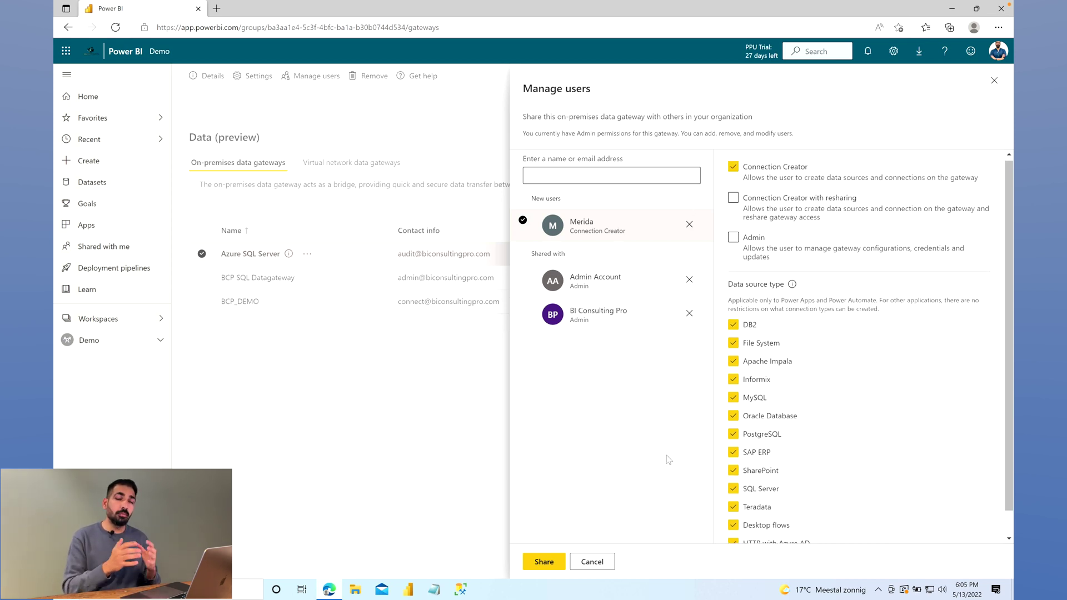
click(598, 562)
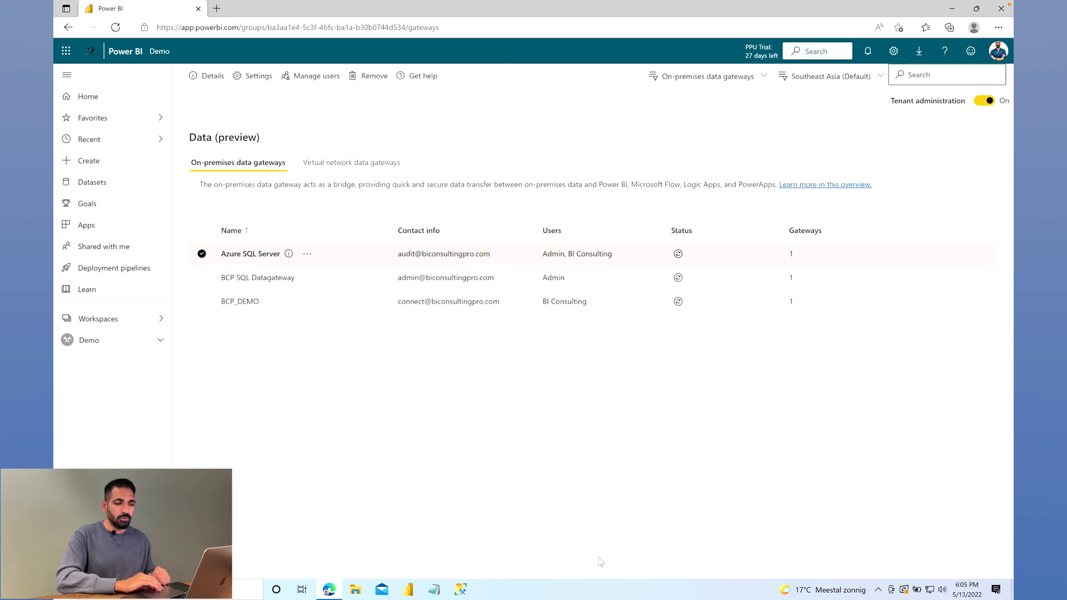
click(369, 371)
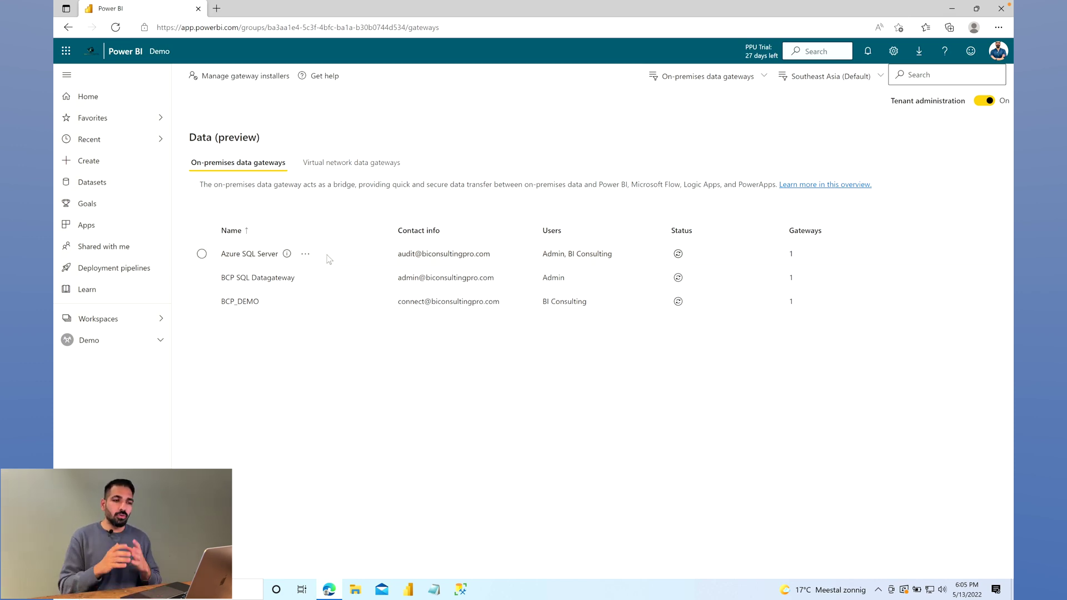
click(305, 254)
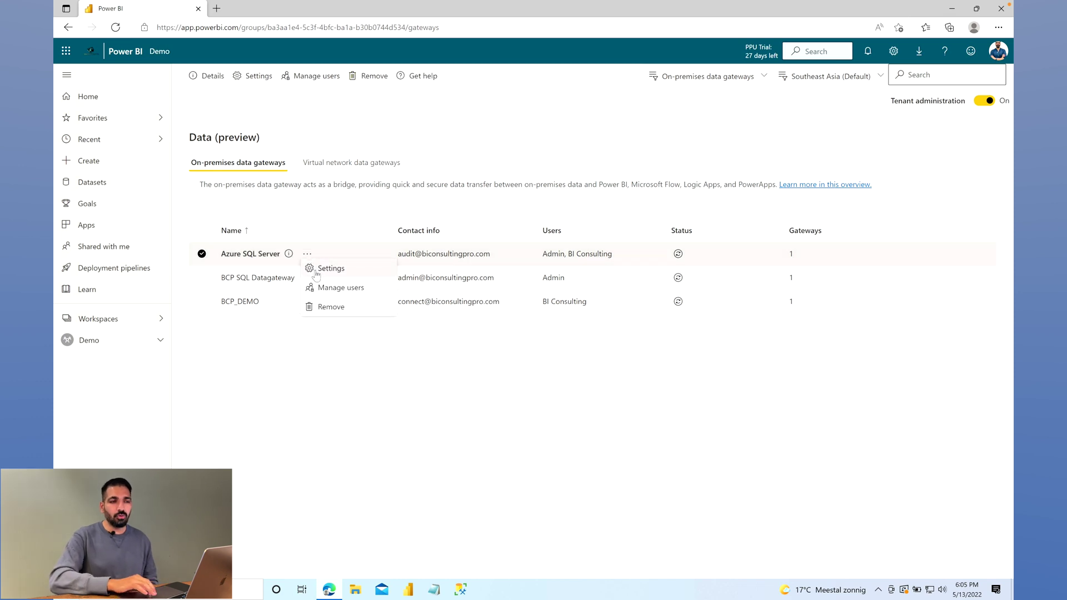
click(328, 268)
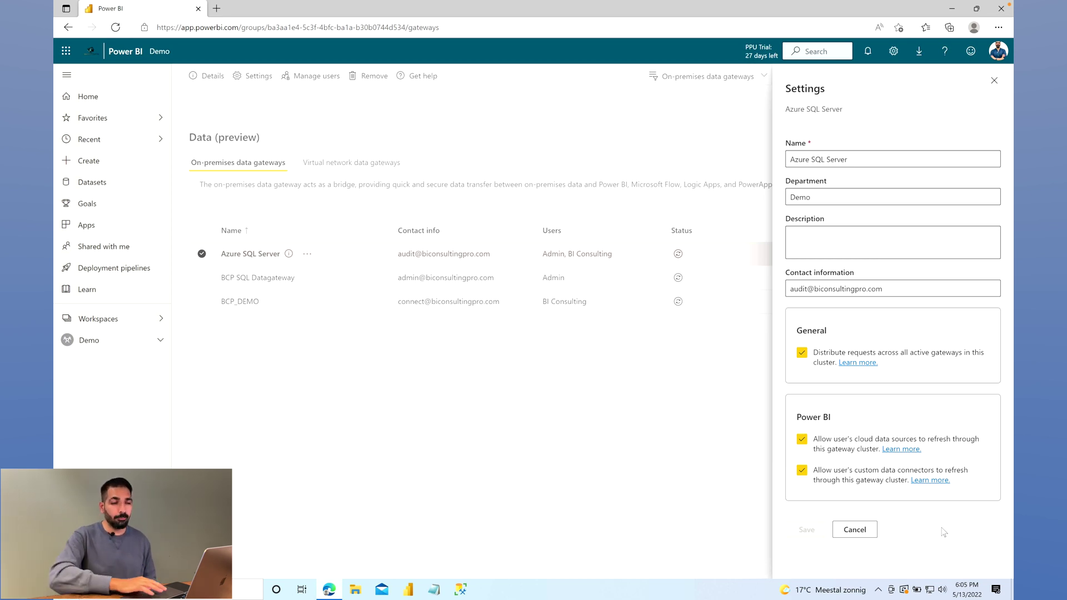
click(856, 531)
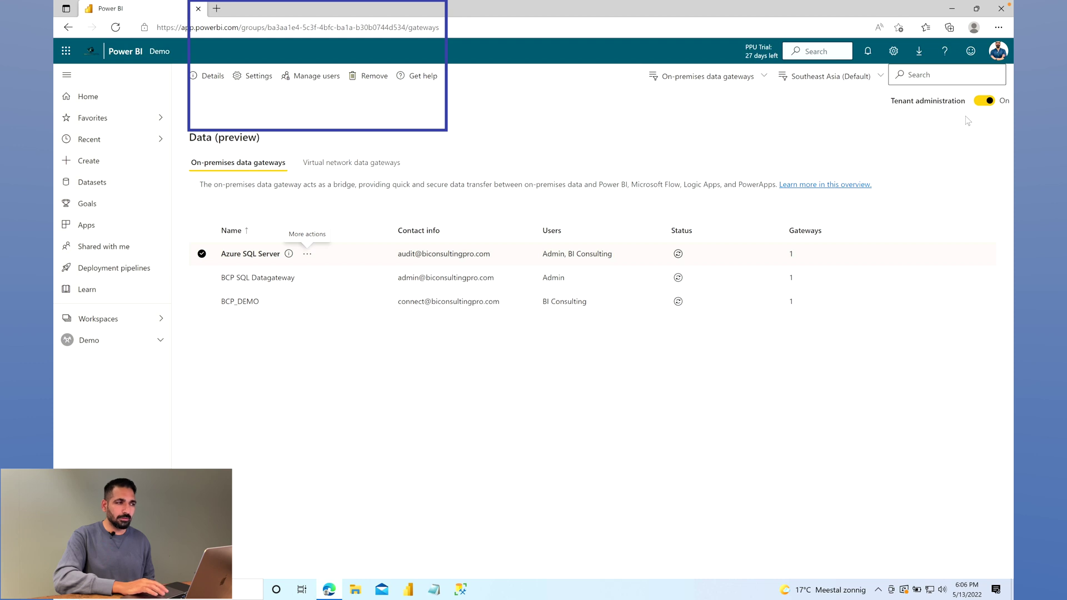
Switch Tenant administration to Off so the Data sources tab loads
click(371, 350)
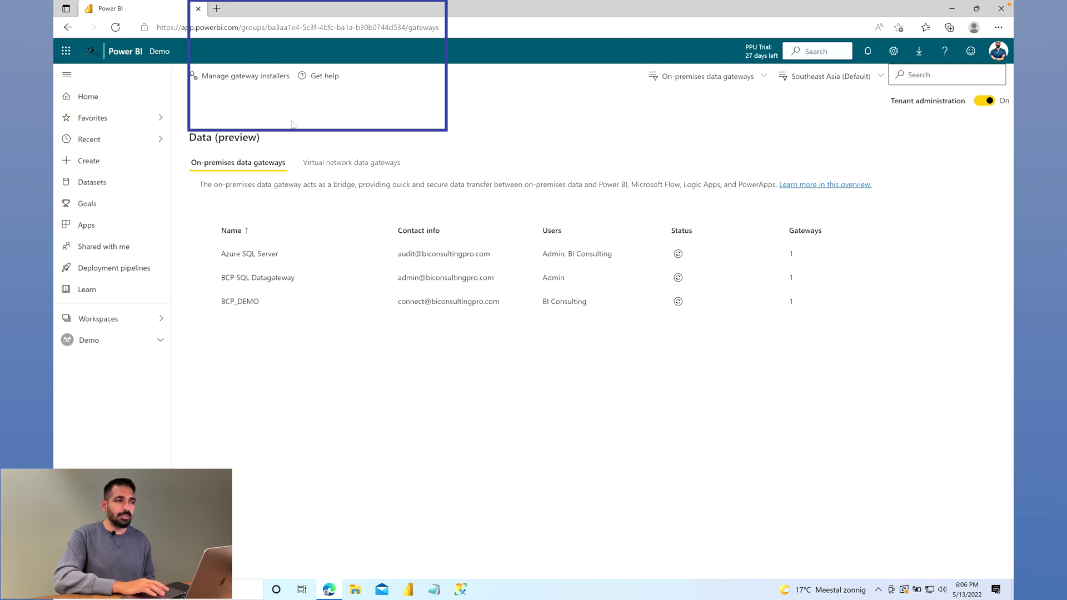
click(202, 254)
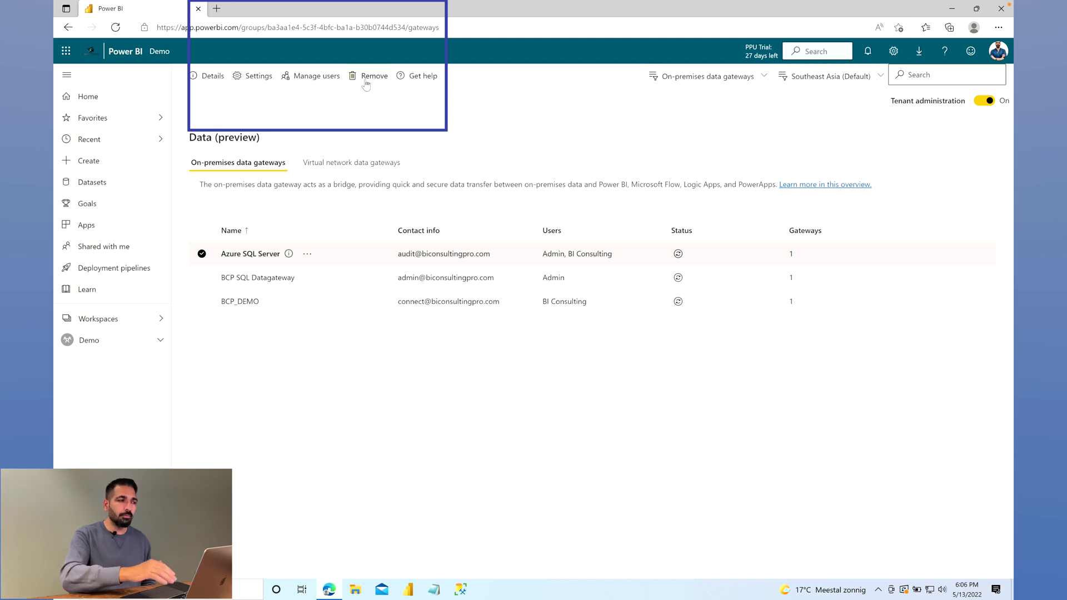
click(396, 136)
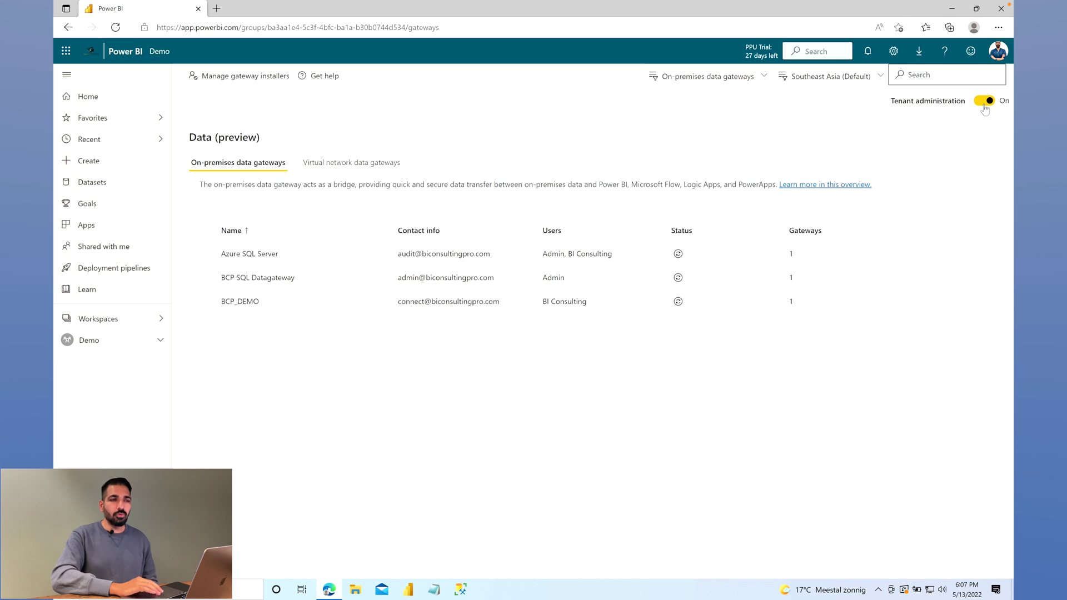
click(983, 105)
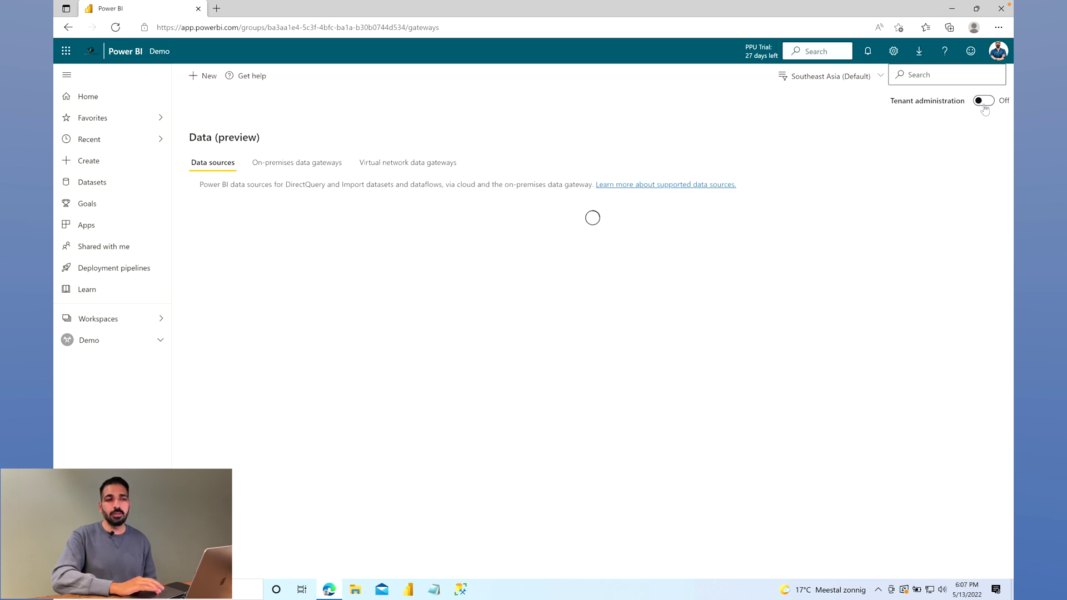
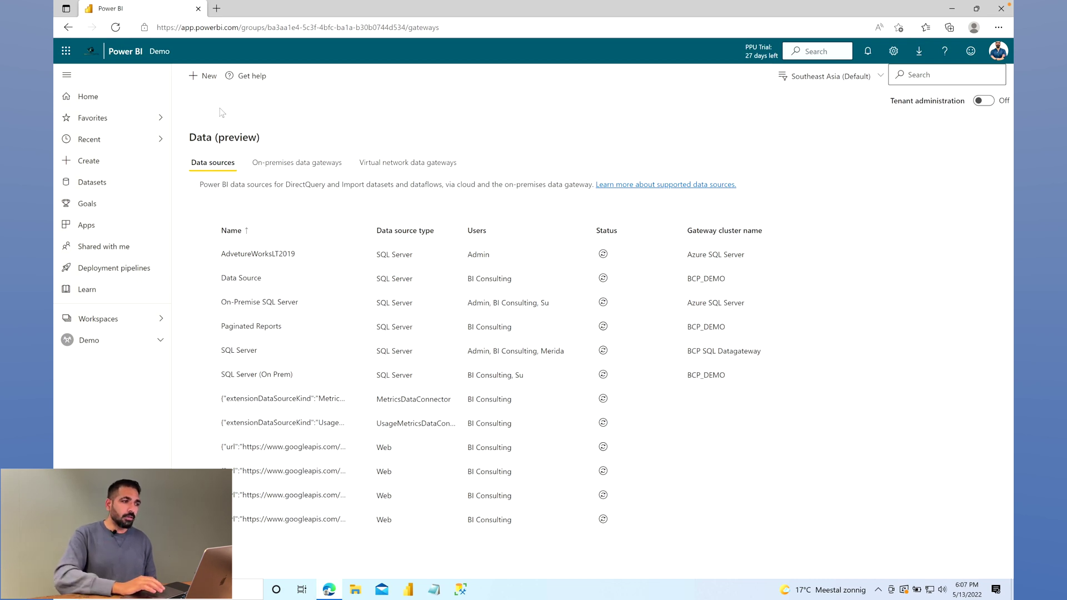
click(290, 163)
click(382, 165)
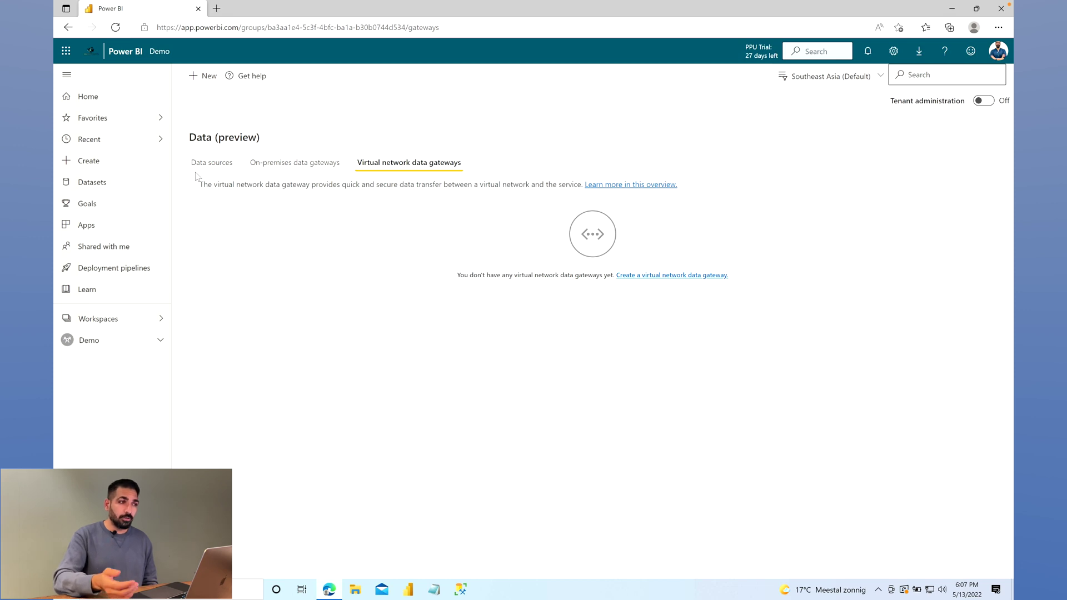
click(203, 164)
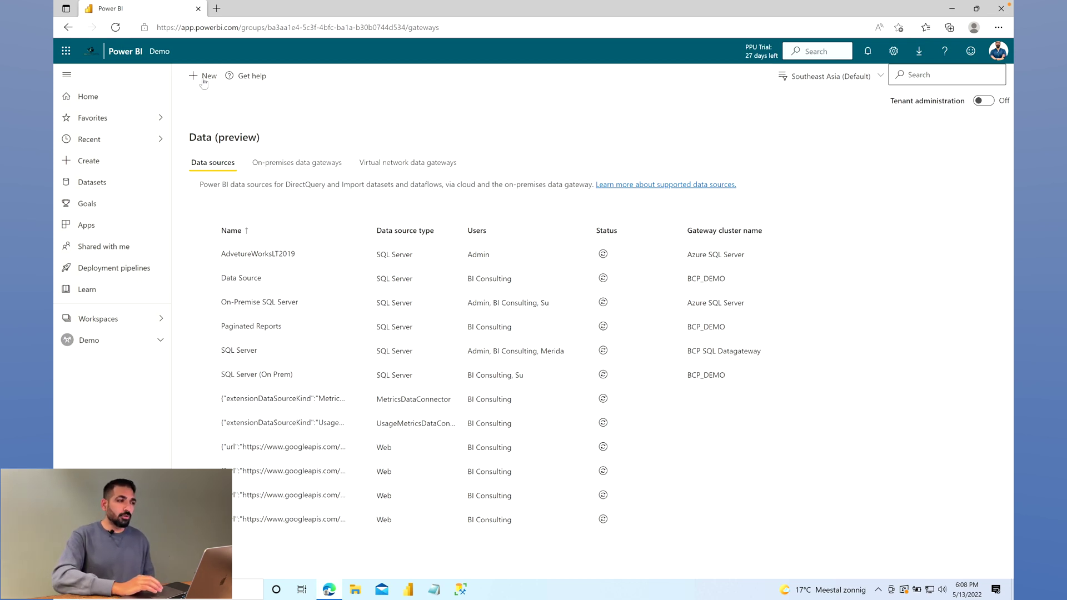
Start a new data source on the BCP_DEMO gateway cluster and name it 'SQL Server'
click(204, 79)
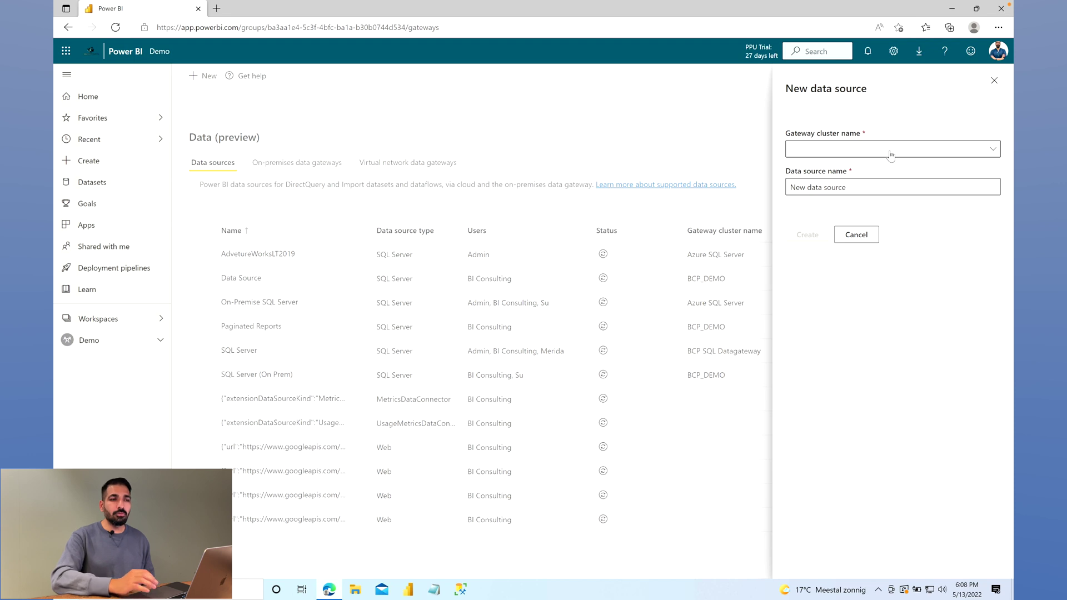
click(991, 150)
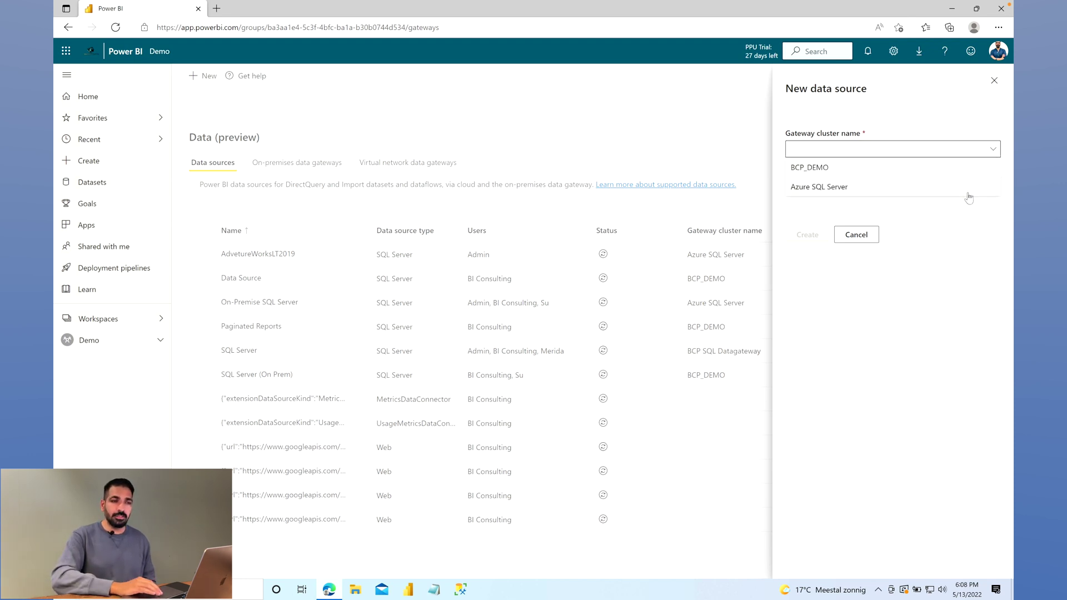
click(965, 169)
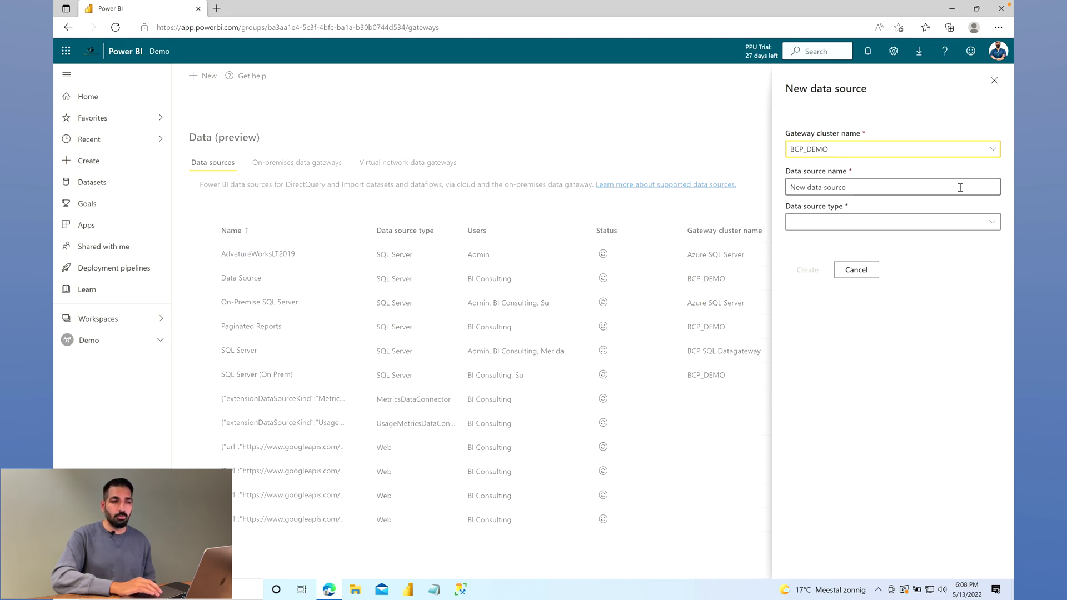
triple_click(958, 188)
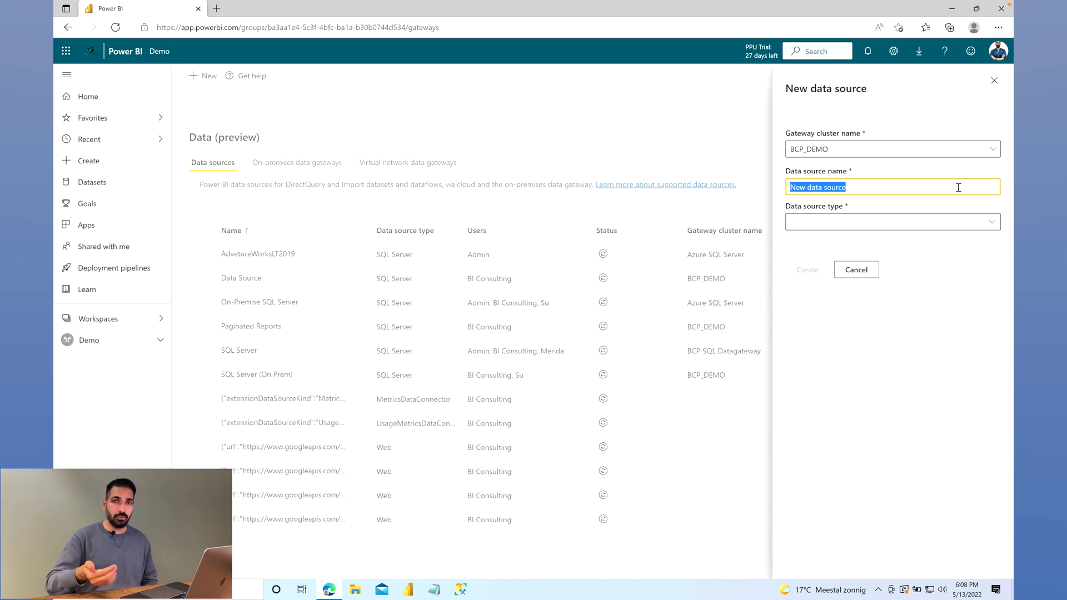
text(SQL Server)
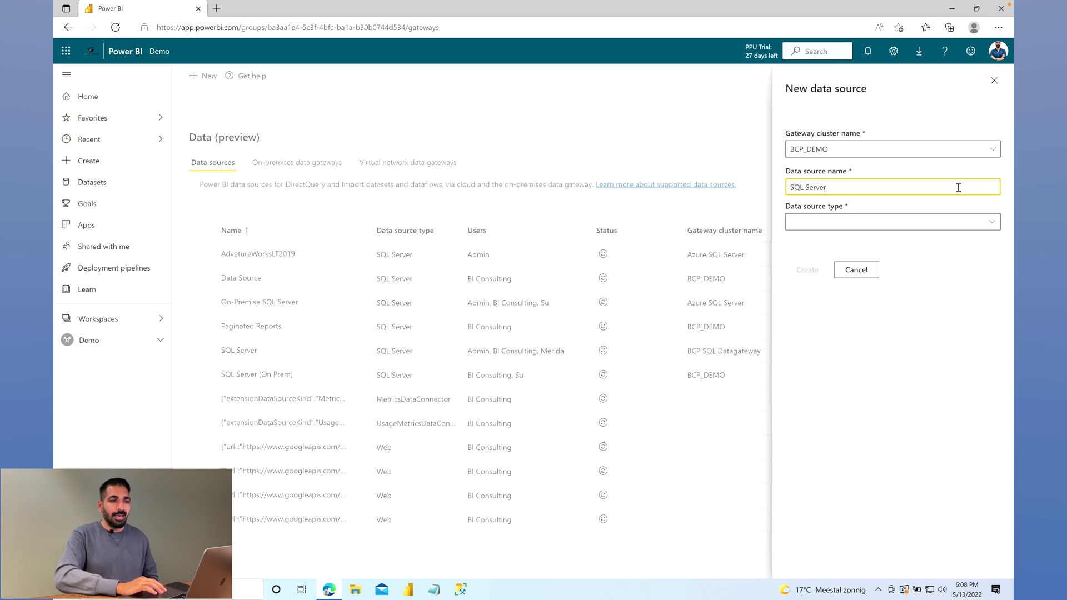
Set the data source type to SQL Server
click(993, 223)
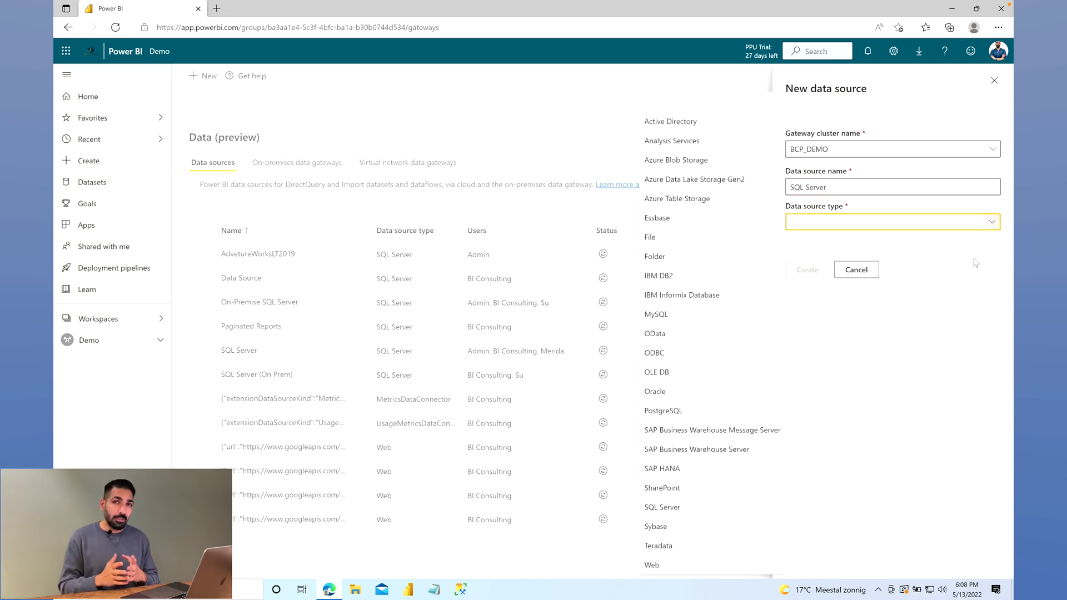
click(991, 223)
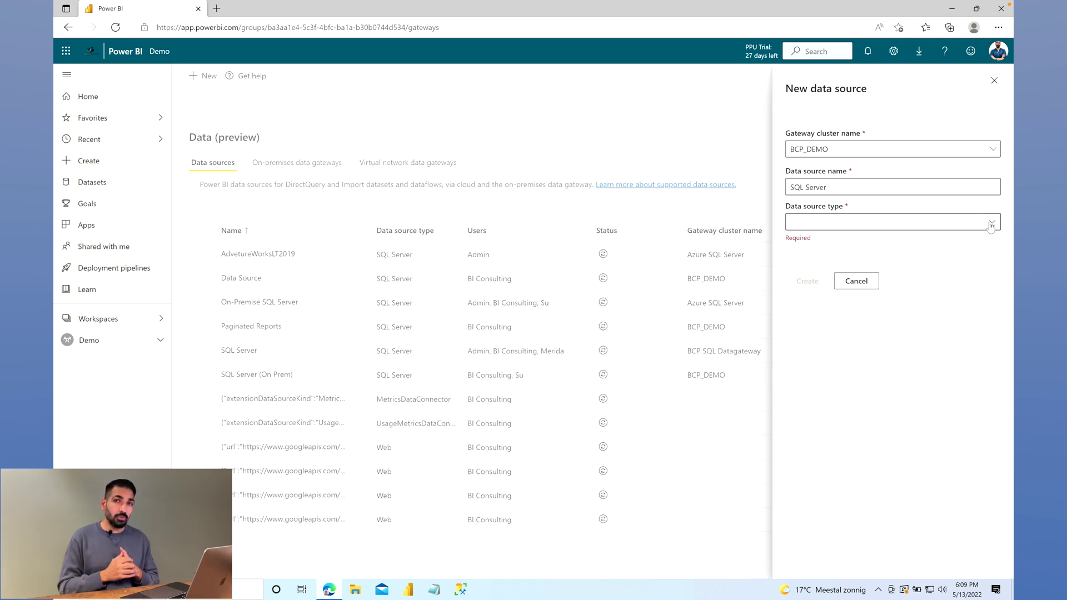
click(990, 224)
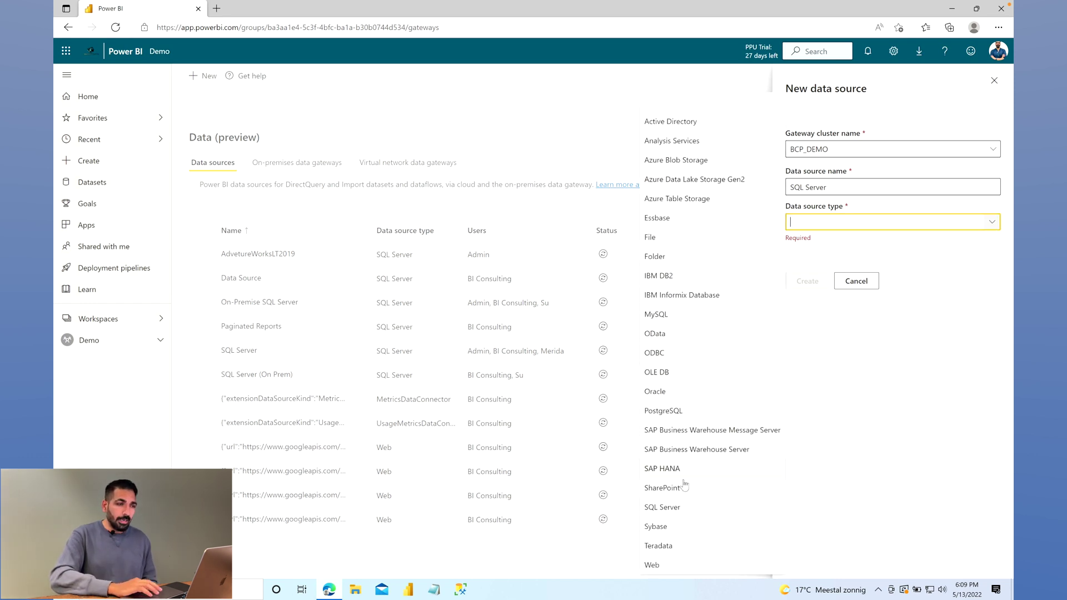
click(662, 507)
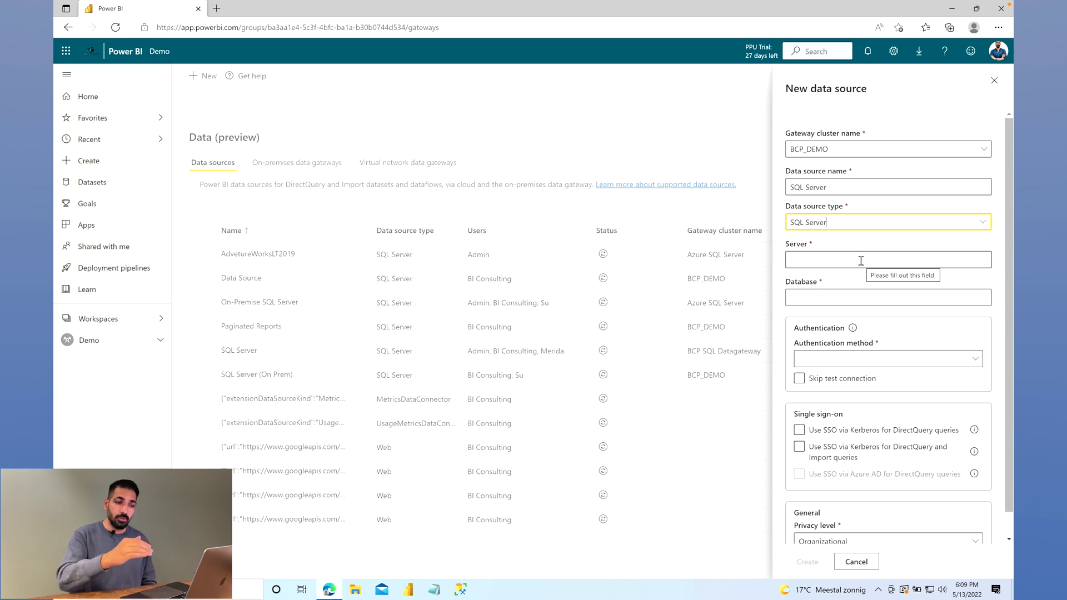
Review the authentication method options and toggle Skip test connection on and back off, leaving both unchanged
click(916, 297)
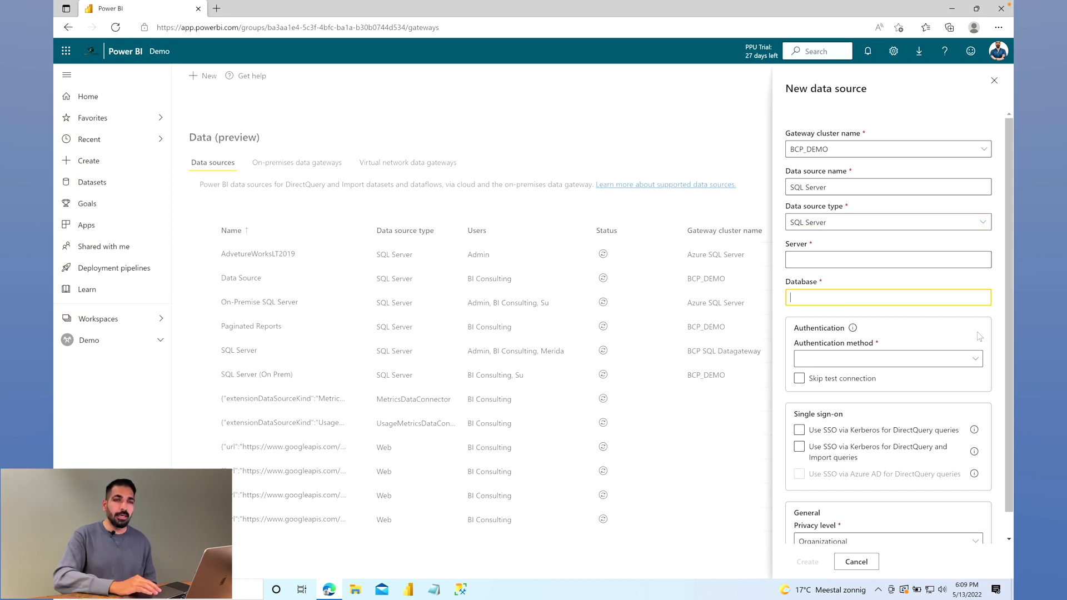
click(979, 360)
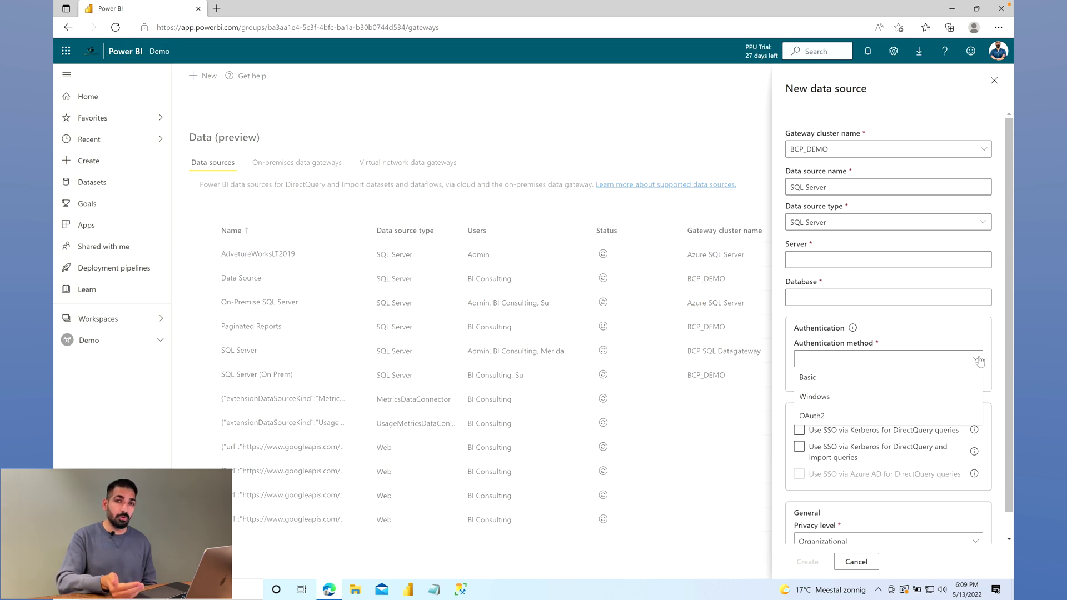
key(Escape)
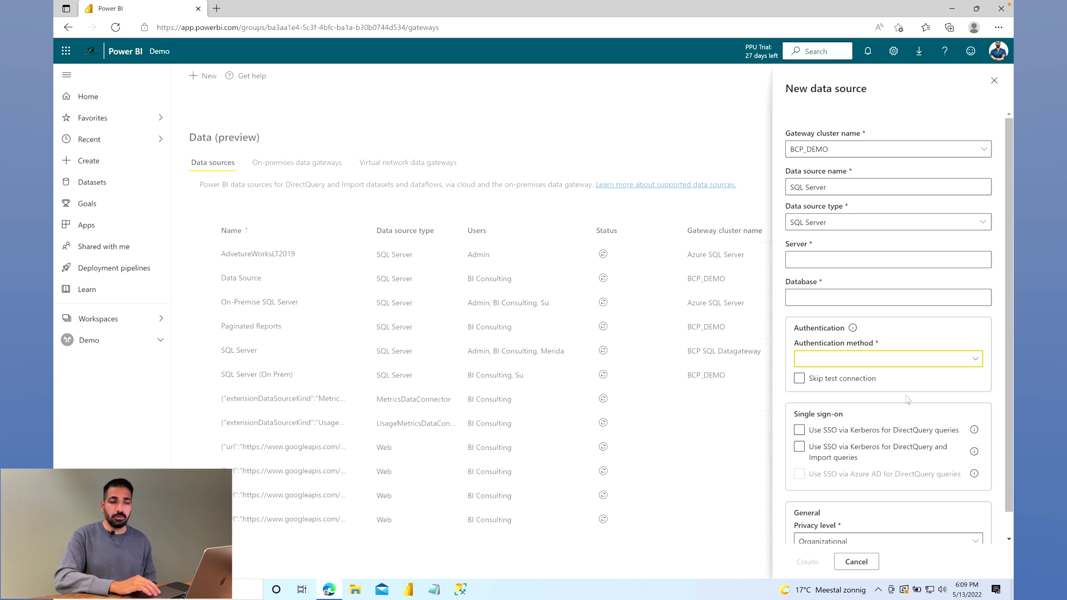
click(839, 382)
click(828, 395)
click(829, 395)
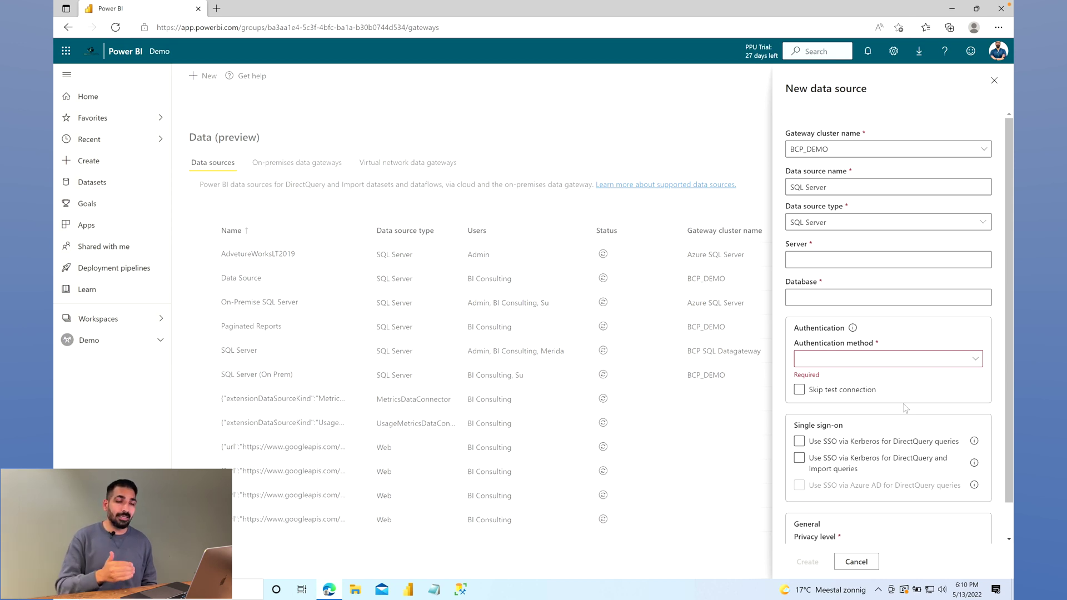
Open the Kerberos-based SSO documentation article, then return to the Power BI form
scroll(922, 445, down, 1)
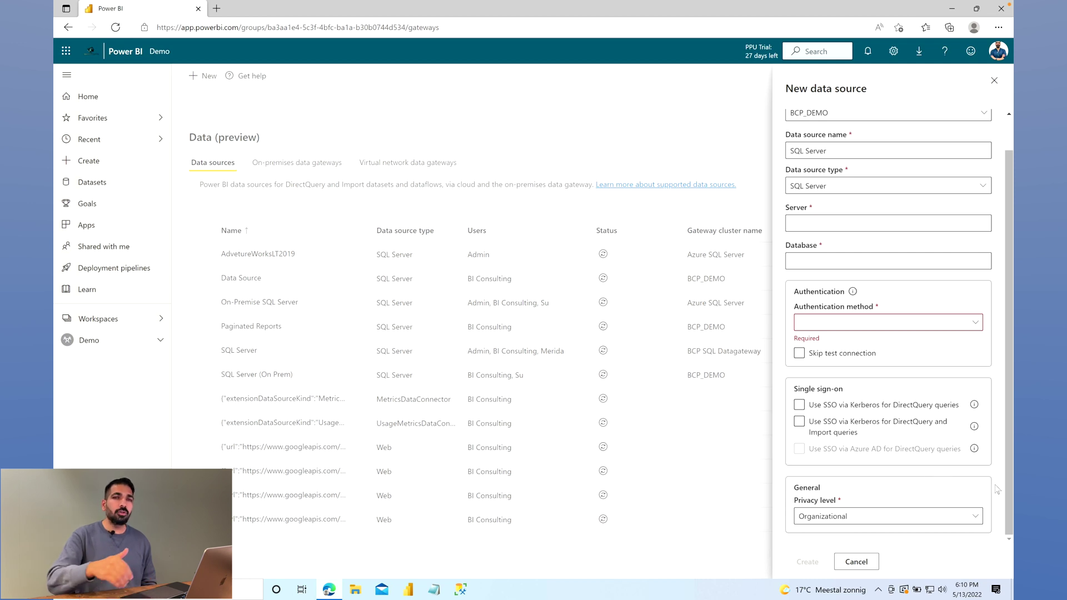
click(973, 404)
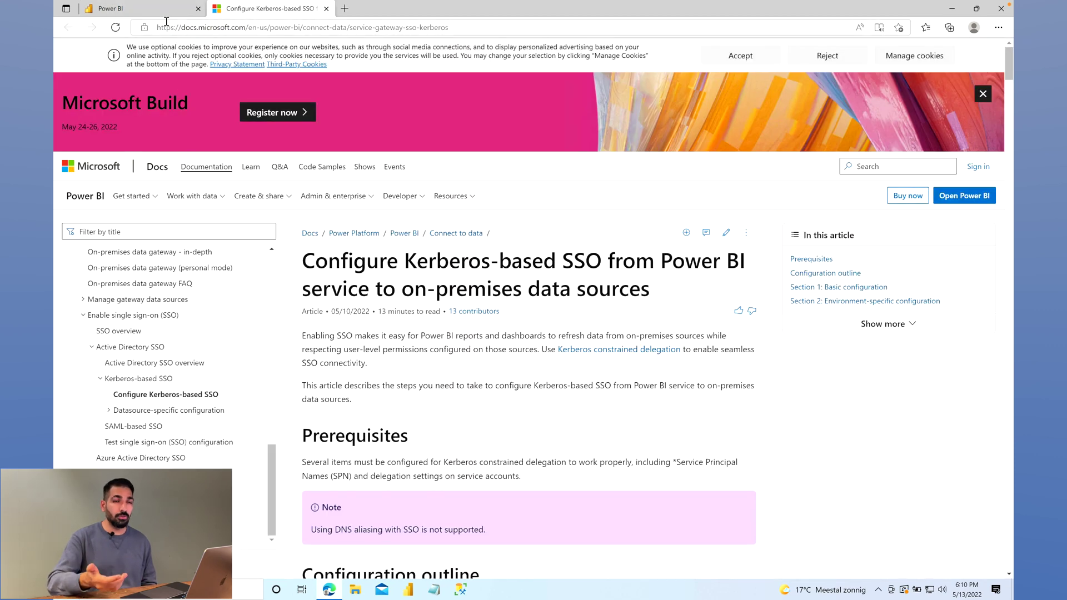
key(ctrl+shift+Tab)
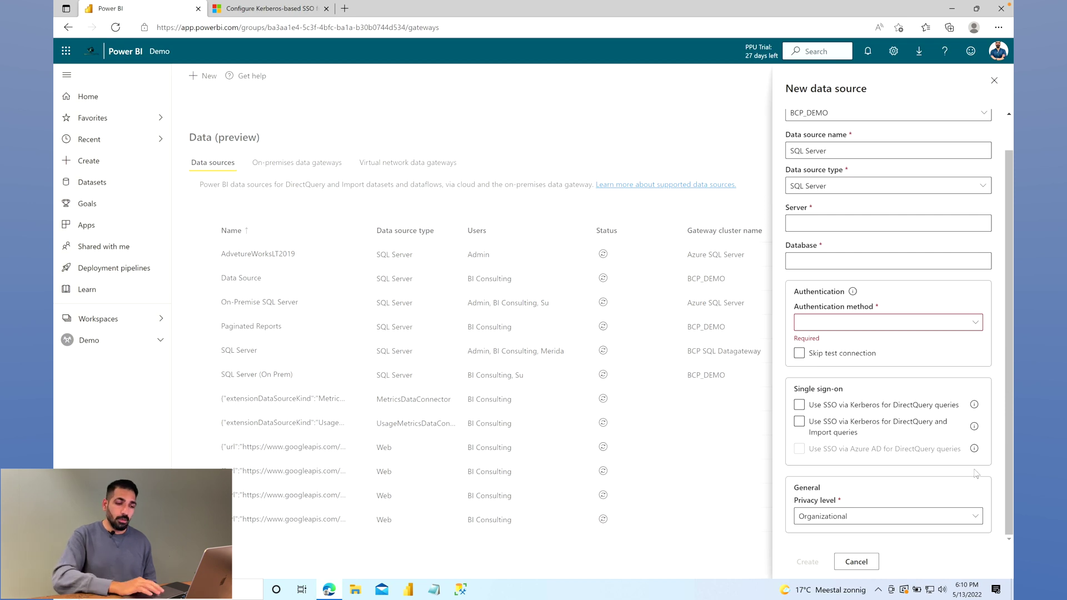
Review the privacy level choices and keep Organizational
click(975, 517)
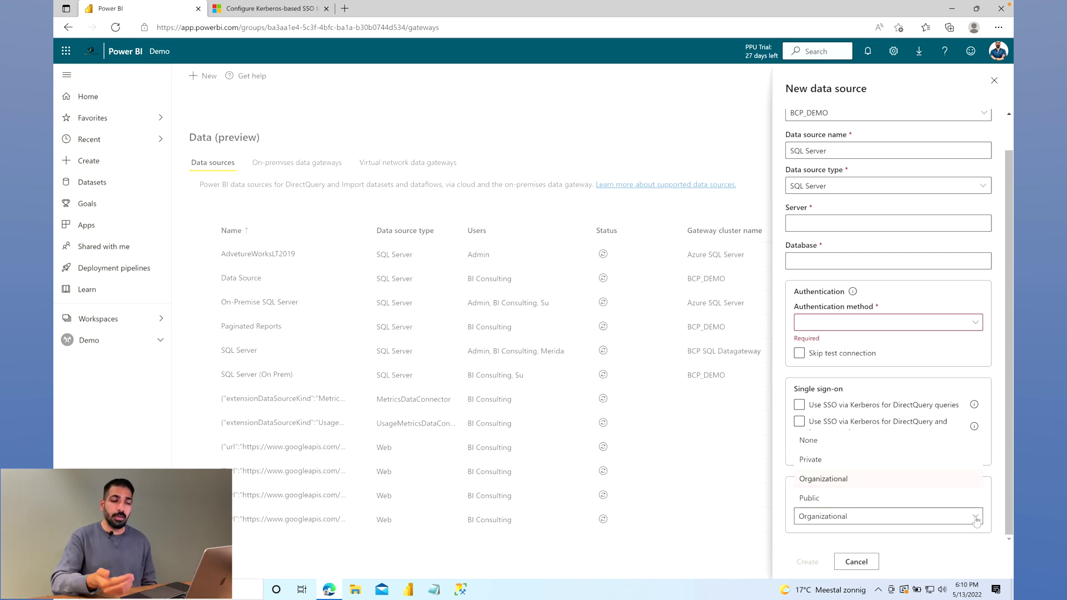
click(976, 546)
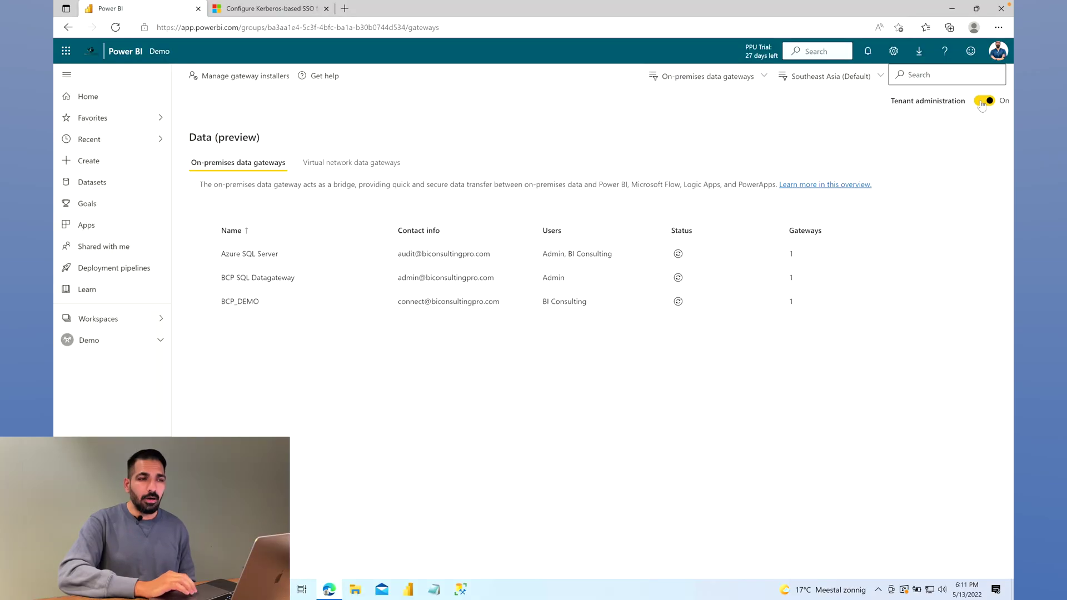
Turn tenant administration off and browse the gateway regions, keeping Southeast Asia (Default)
click(982, 102)
click(874, 83)
scroll(865, 123, up, 1)
scroll(865, 123, down, 1)
scroll(865, 124, up, 2)
scroll(865, 124, down, 2)
scroll(865, 123, down, 2)
scroll(865, 123, down, 2)
scroll(865, 123, down, 1)
scroll(865, 123, down, 1)
scroll(865, 124, down, 2)
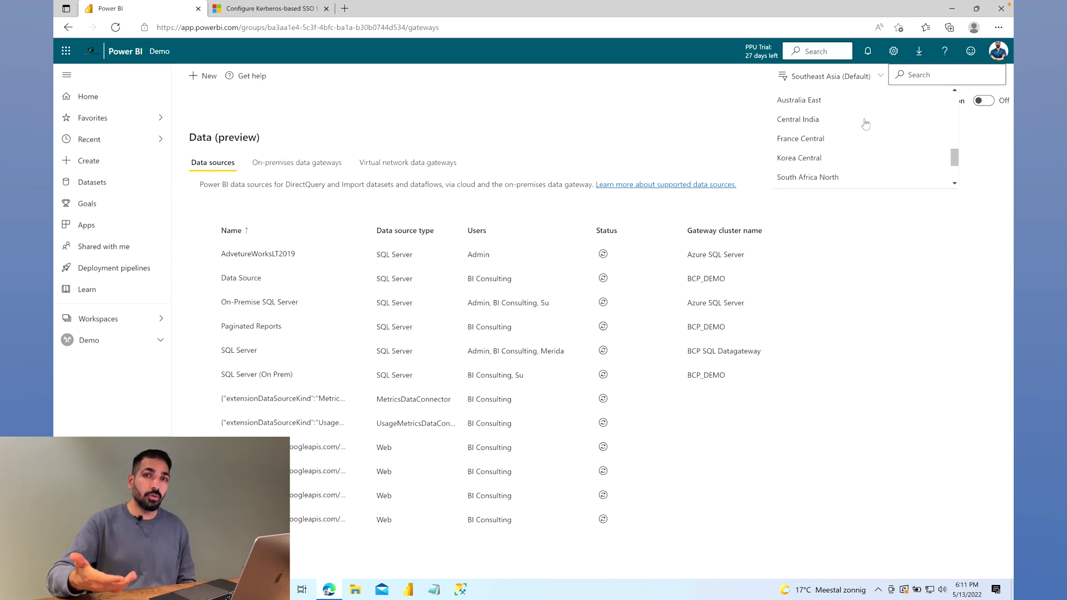
scroll(865, 123, down, 2)
scroll(865, 124, up, 10)
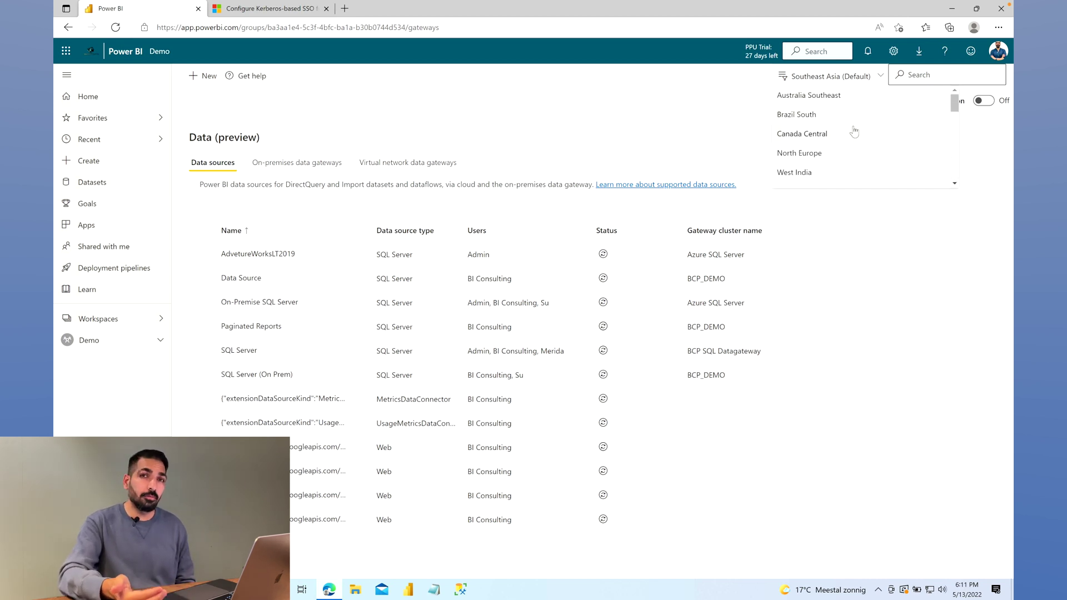
scroll(854, 131, down, 3)
scroll(854, 131, down, 3)
scroll(854, 131, down, 4)
key(Escape)
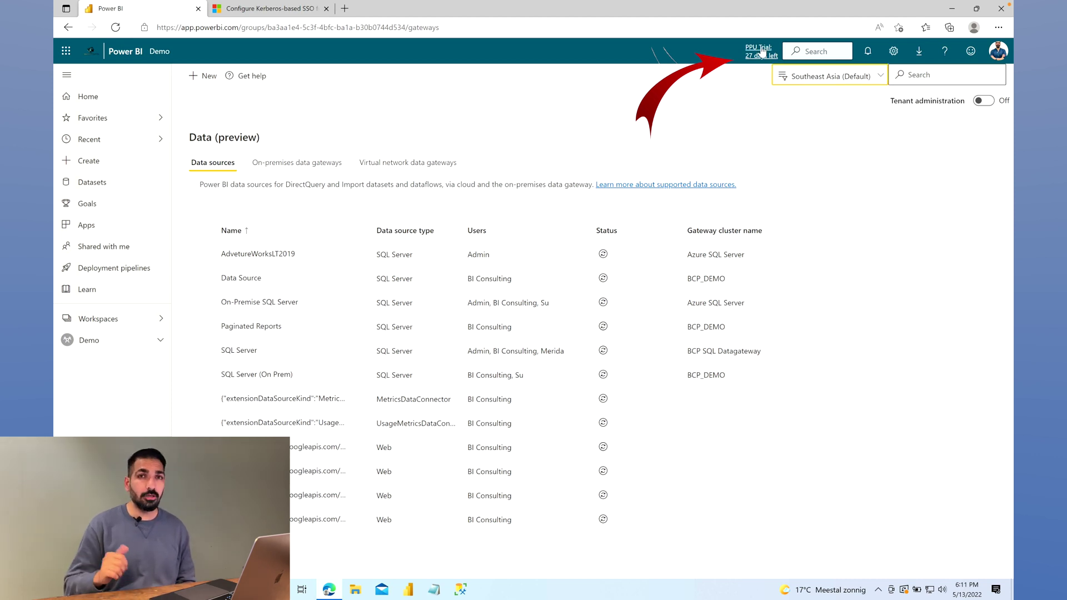
click(750, 109)
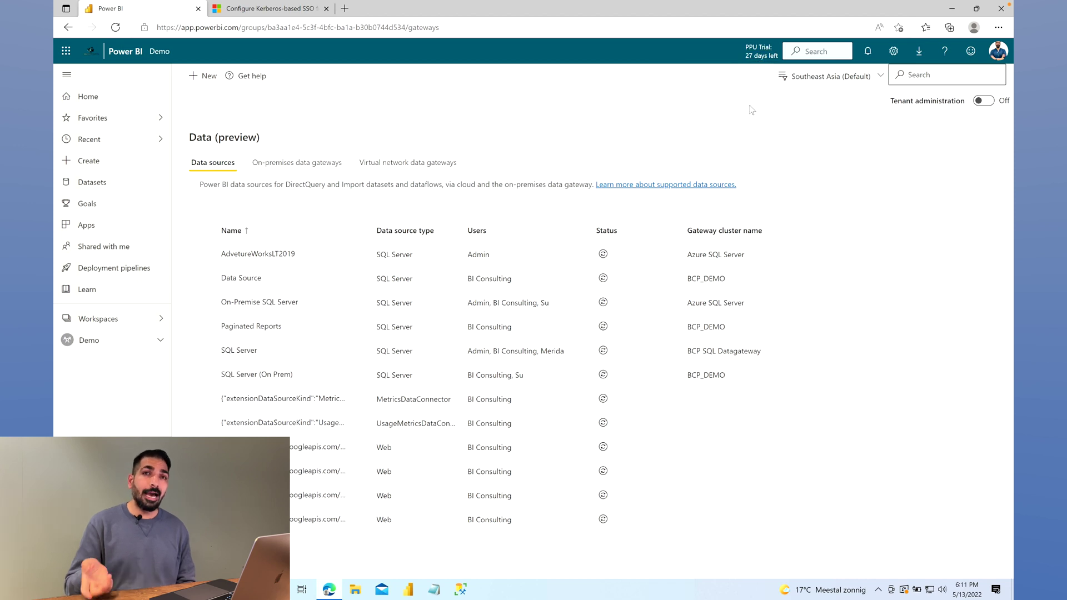